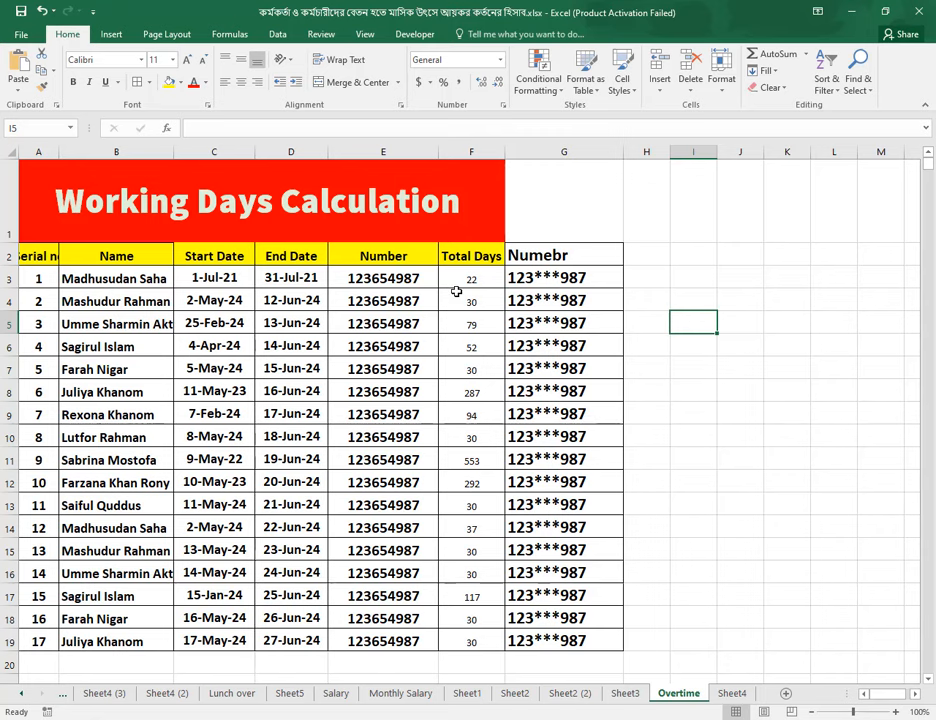
{"action": "left_click", "coordinate": [897, 712]}
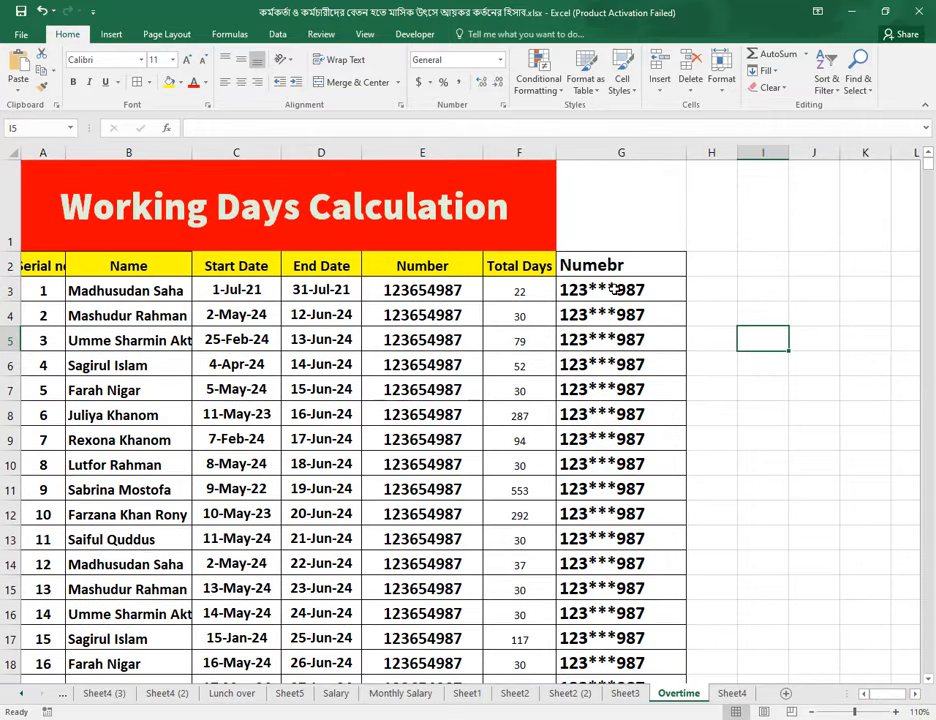
{"action": "left_click", "coordinate": [616, 292]}
{"action": "left_click", "coordinate": [731, 295]}
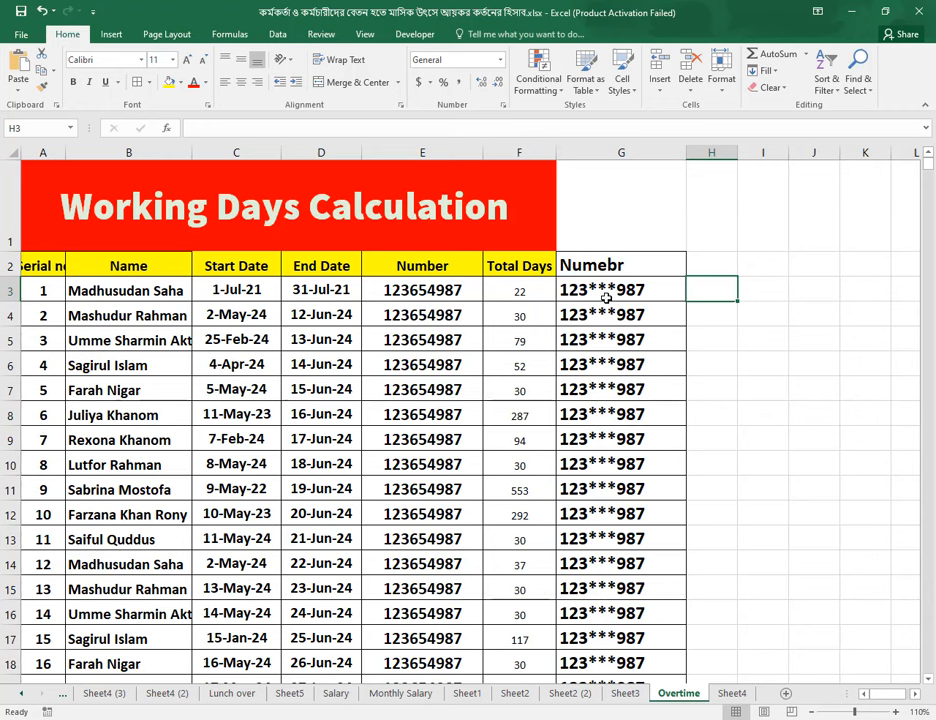
{"action": "left_click", "coordinate": [447, 290]}
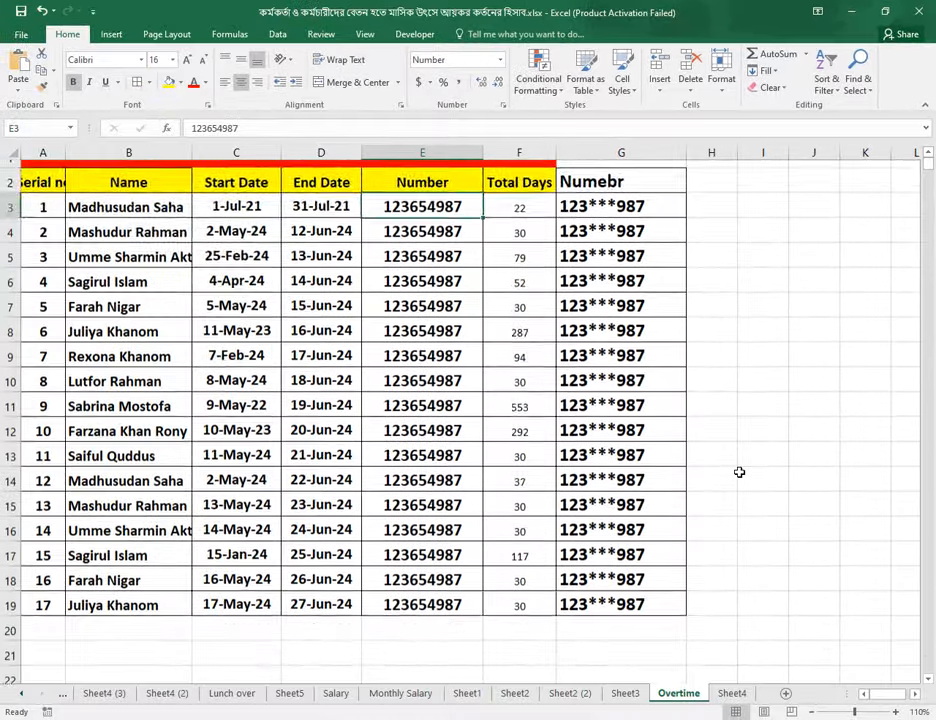
{"action": "scroll", "coordinate": [739, 472], "scroll_direction": "down", "scroll_amount": 1}
{"action": "scroll", "coordinate": [739, 472], "scroll_direction": "up", "scroll_amount": 1}
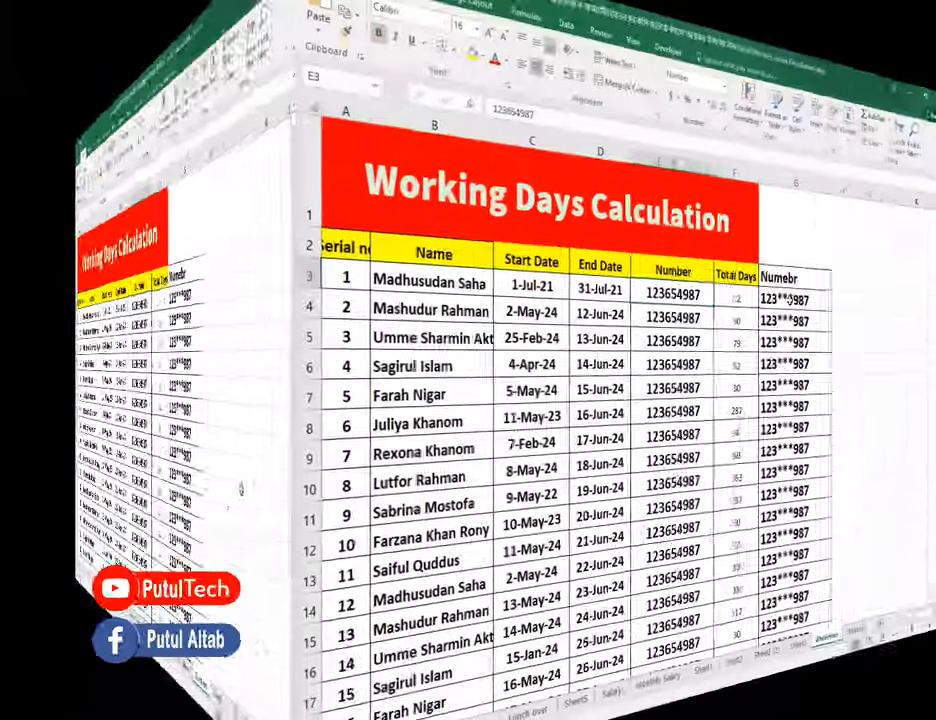
- Clear the masked values from G3:G19 in the Numebr column, keeping the header
{"action": "scroll", "coordinate": [664, 298], "scroll_direction": "down", "scroll_amount": 1}
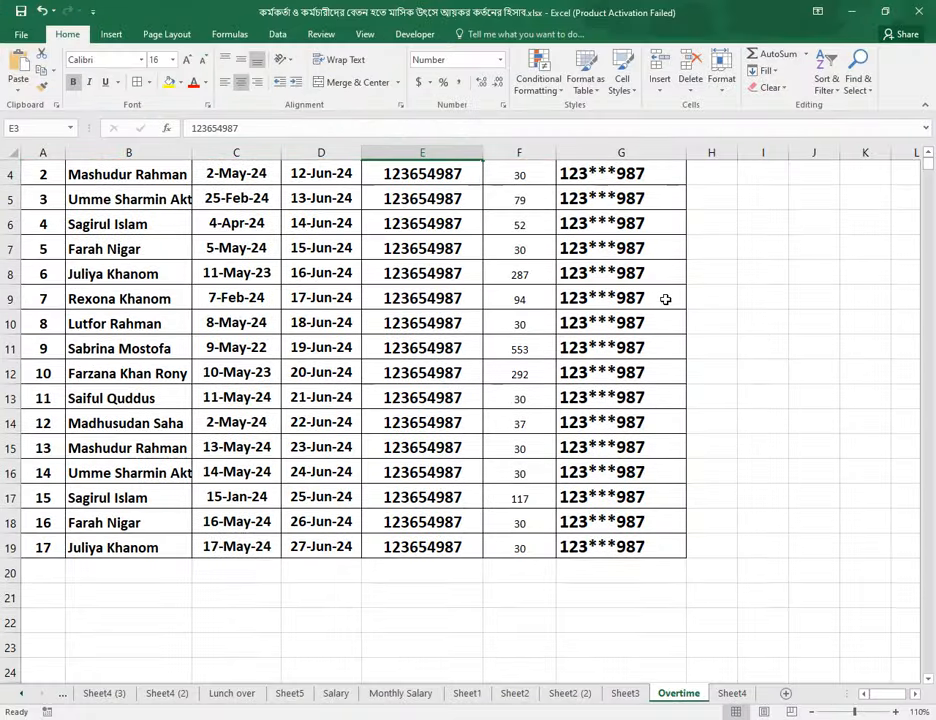
{"action": "scroll", "coordinate": [659, 299], "scroll_direction": "up", "scroll_amount": 1}
{"action": "left_click_drag", "start_coordinate": [659, 299], "coordinate": [640, 647]}
{"action": "key", "text": "Delete"}
{"action": "scroll", "coordinate": [666, 358], "scroll_direction": "up", "scroll_amount": 1}
- Begin a formula in G3 that extracts the first three characters of E3: =LEFT(E3,3)
{"action": "left_click", "coordinate": [640, 292]}
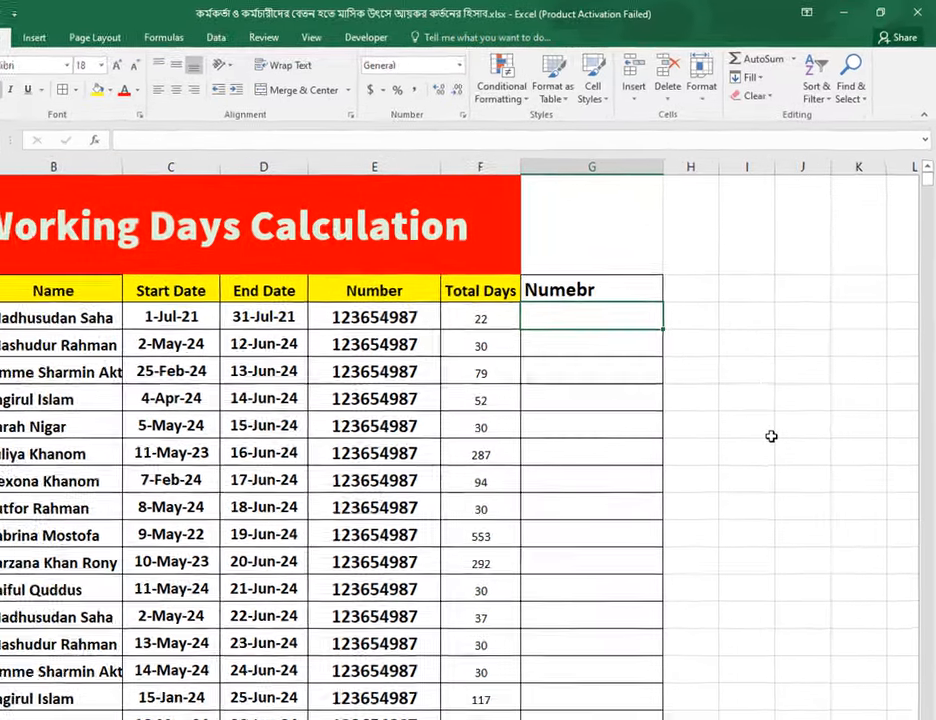
{"action": "type", "text": "="}
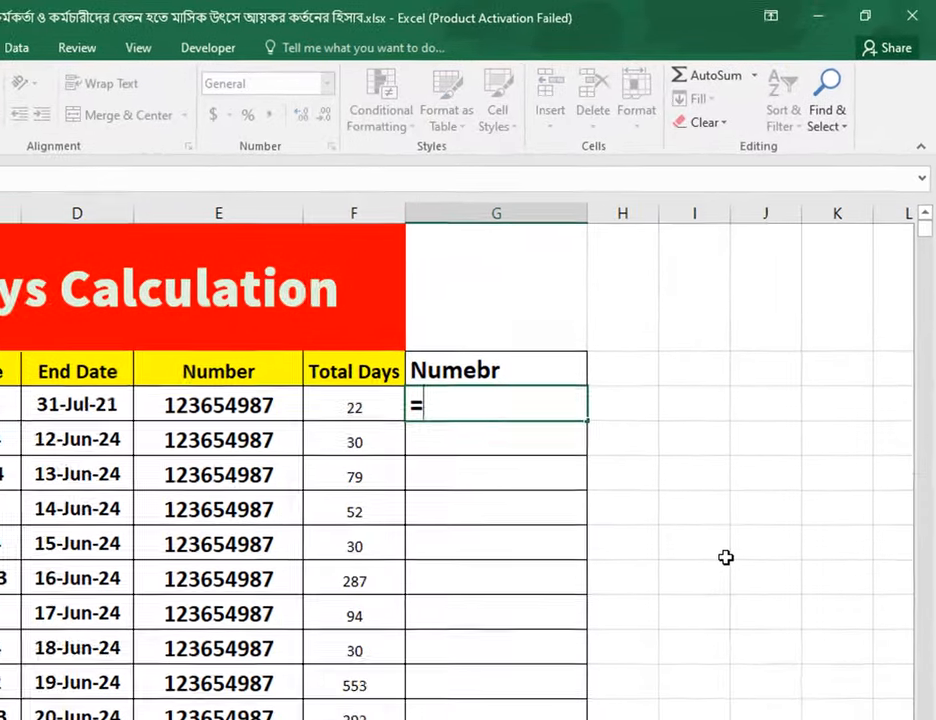
{"action": "type", "text": "le"}
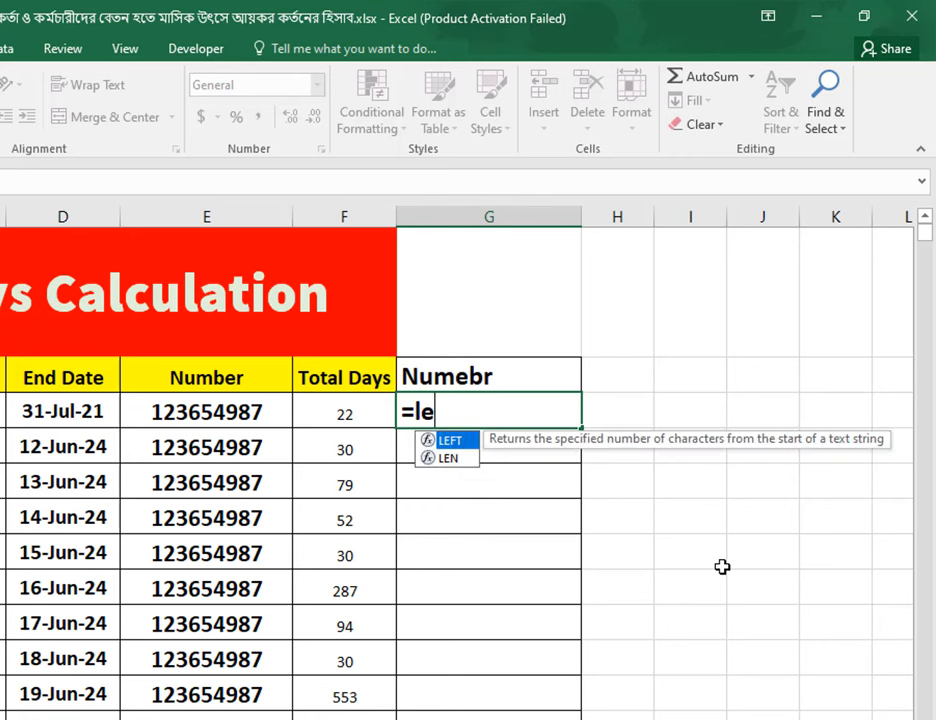
{"action": "key", "text": "Tab"}
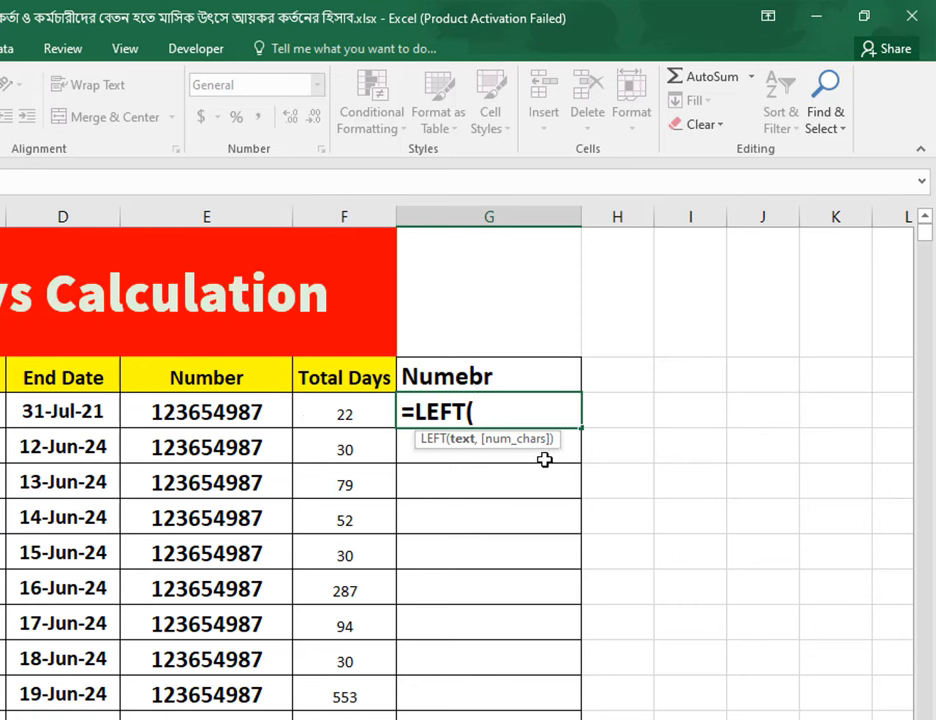
{"action": "left_click", "coordinate": [233, 413]}
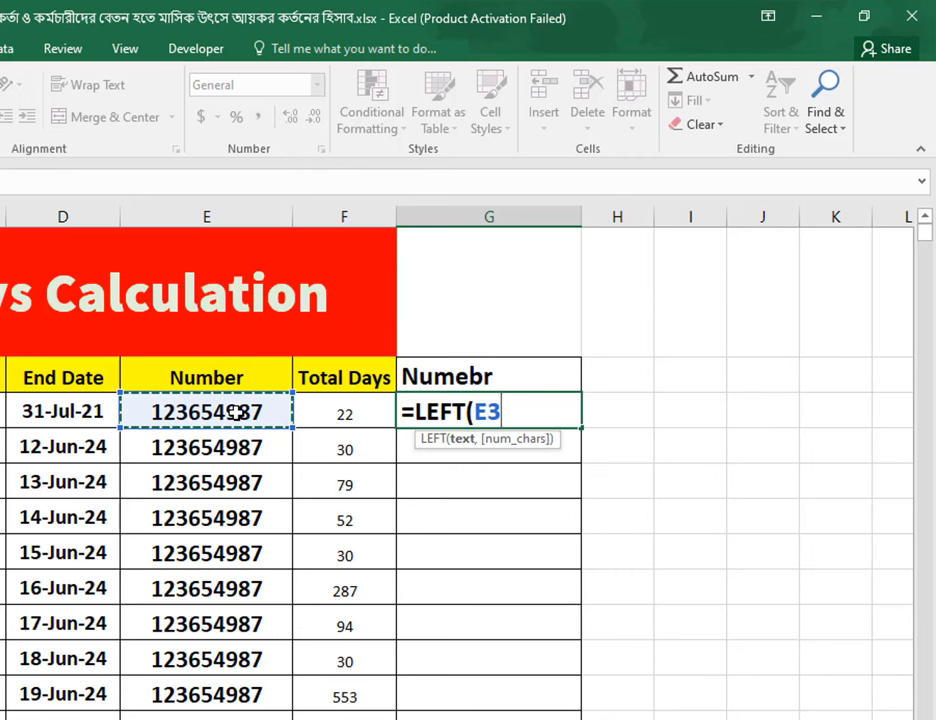
{"action": "type", "text": ","}
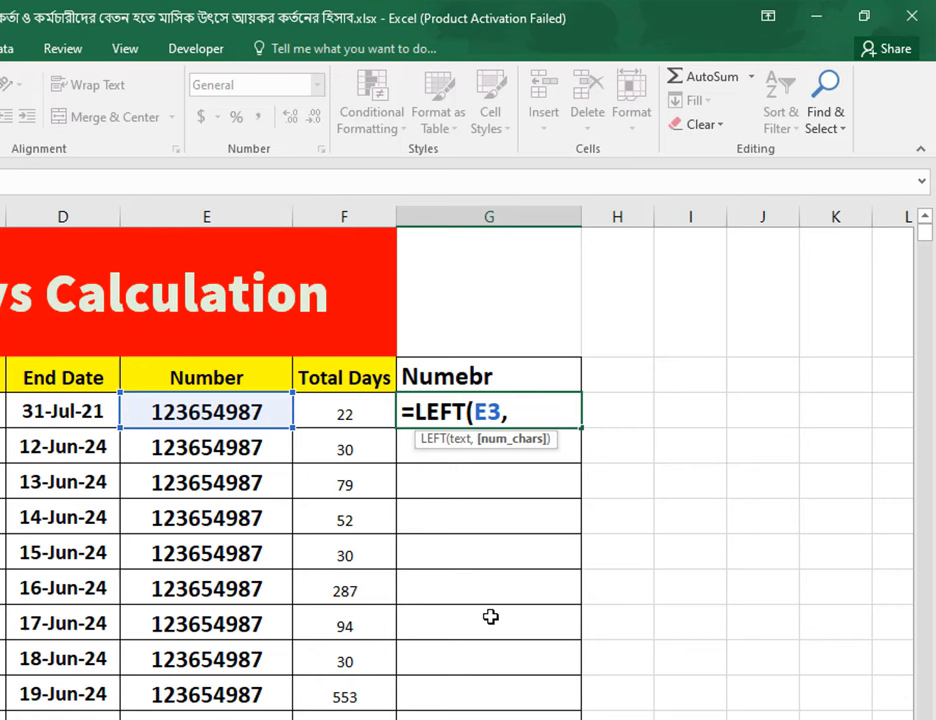
{"action": "type", "text": "3)"}
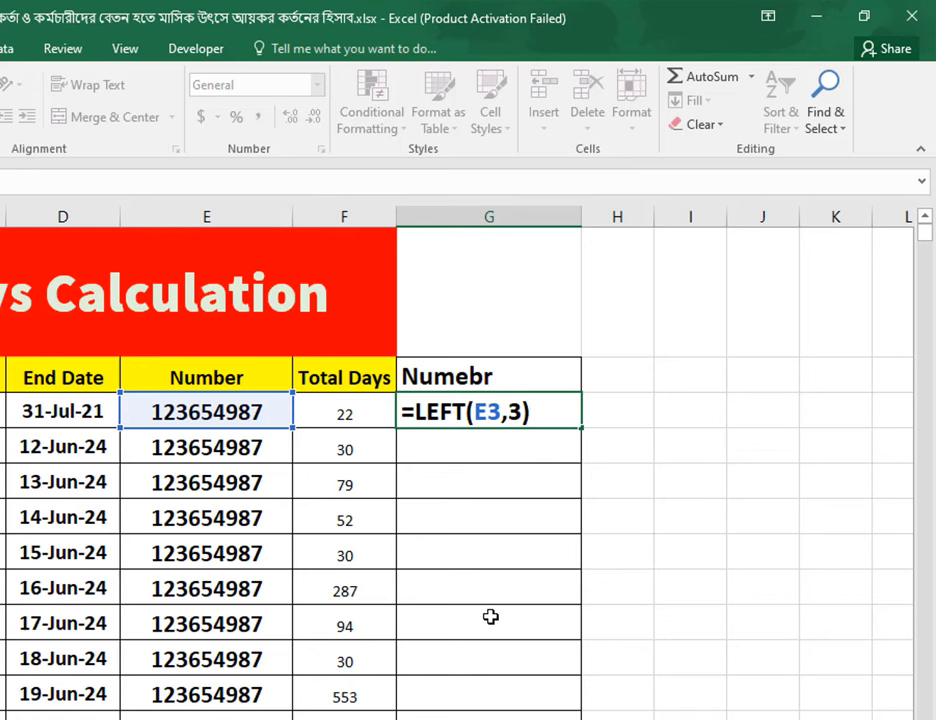
- Extend the G3 formula with &"***"&(E3,3) and try to enter it
{"action": "type", "text": "&\""}
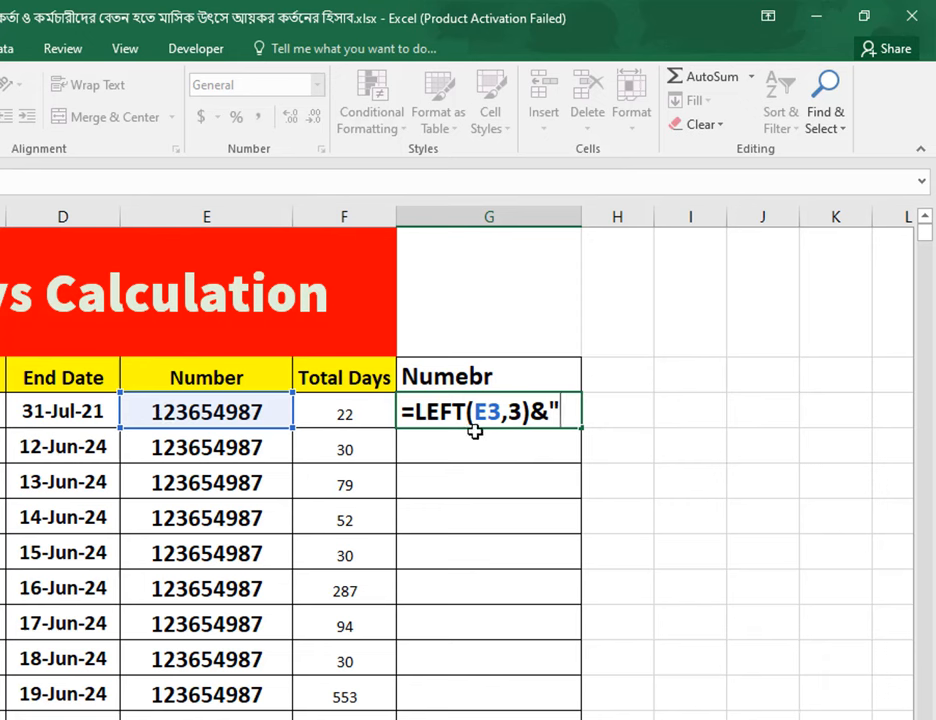
{"action": "type", "text": "***\""}
{"action": "type", "text": "&"}
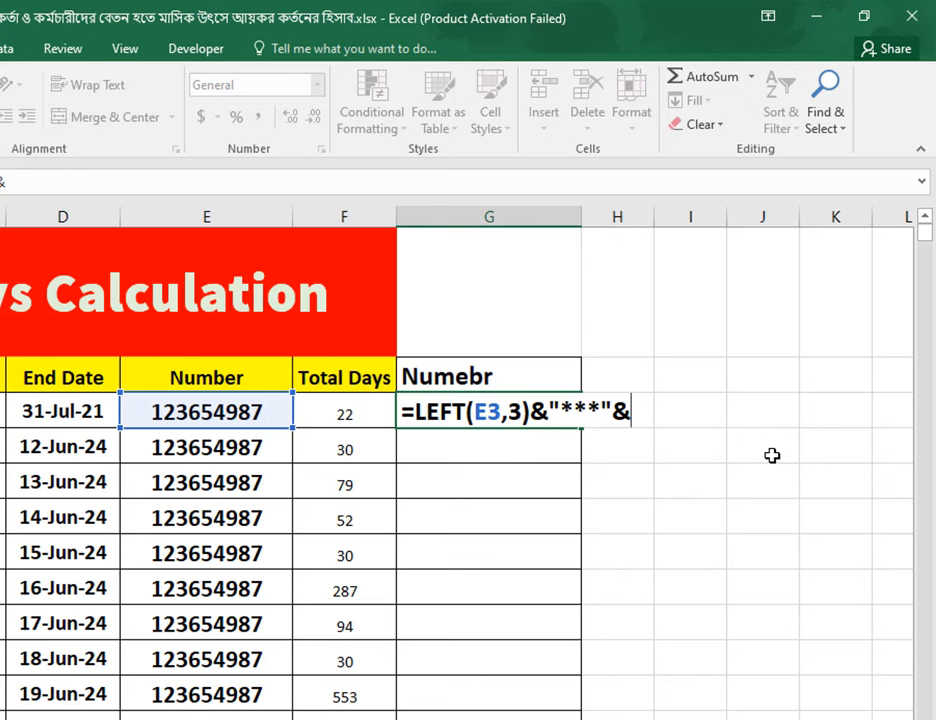
{"action": "type", "text": "("}
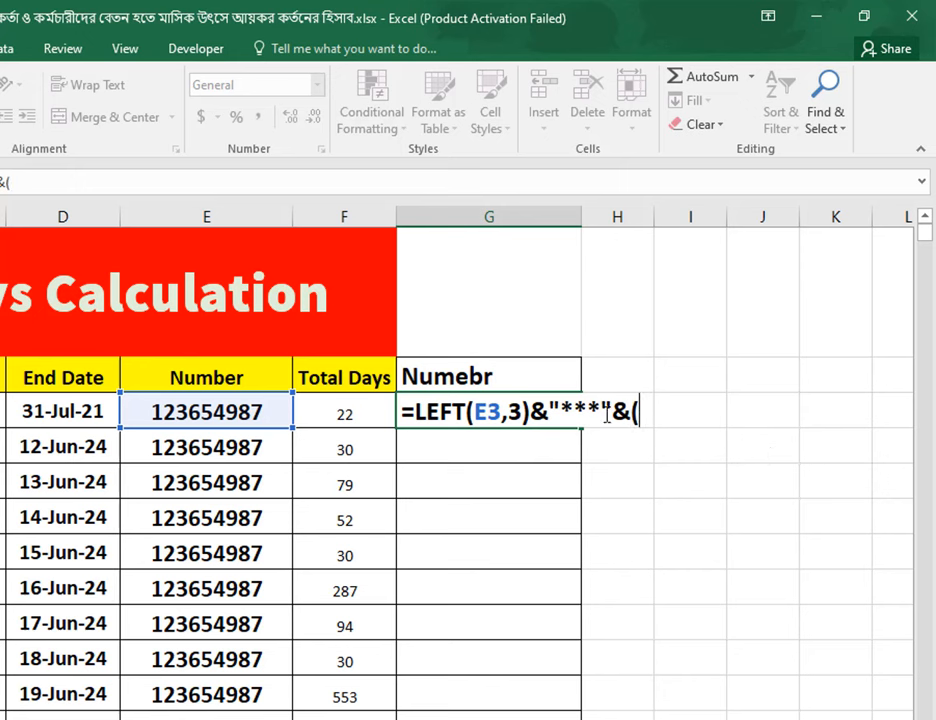
{"action": "left_click", "coordinate": [244, 411]}
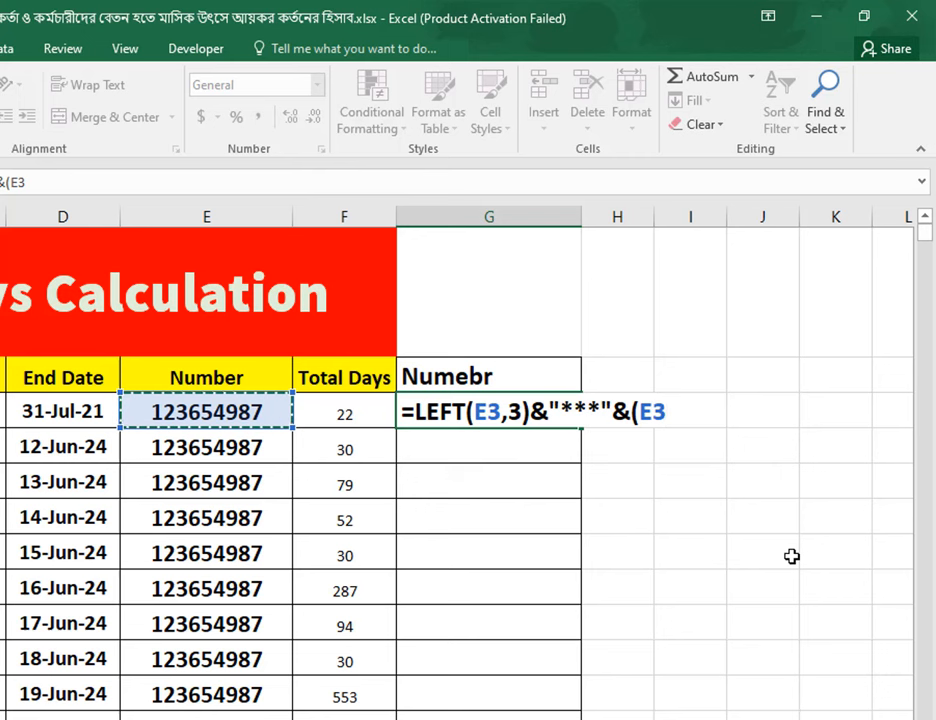
{"action": "type", "text": ","}
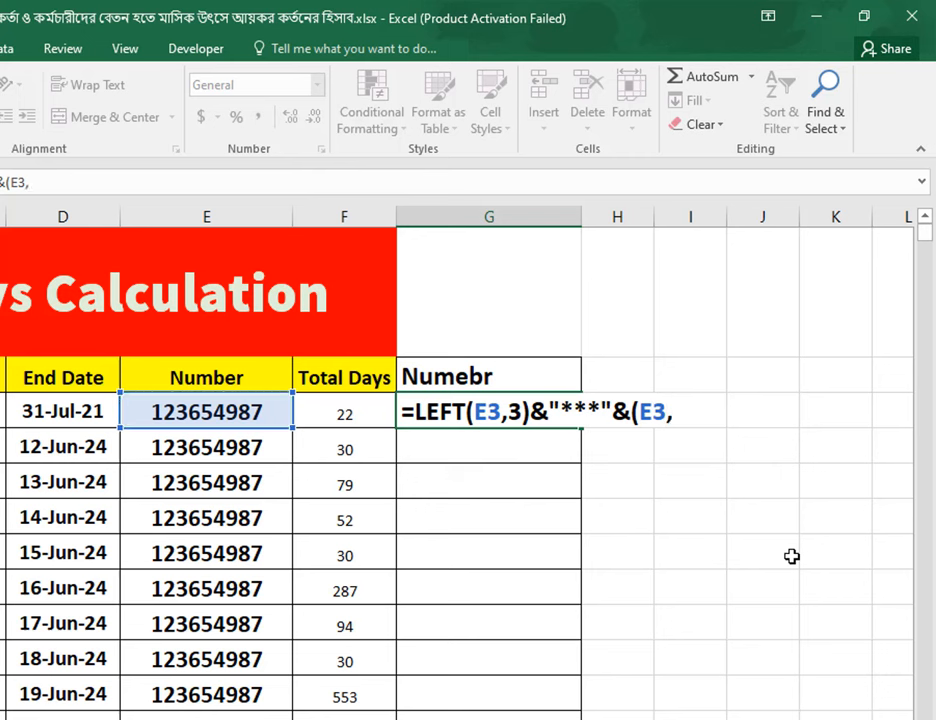
{"action": "type", "text": "3)"}
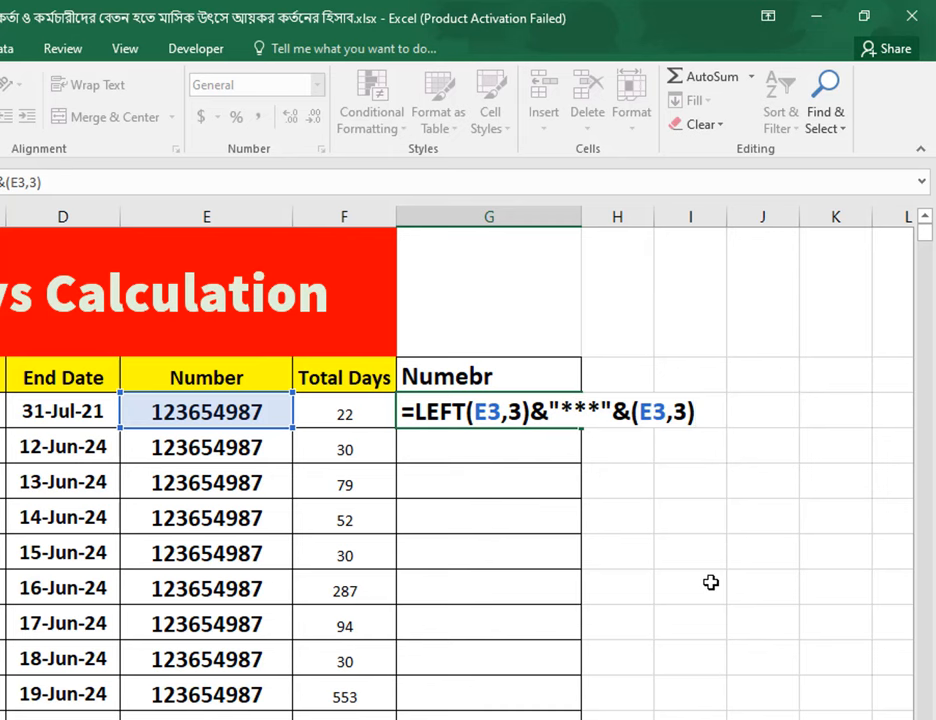
{"action": "key", "text": "Return"}
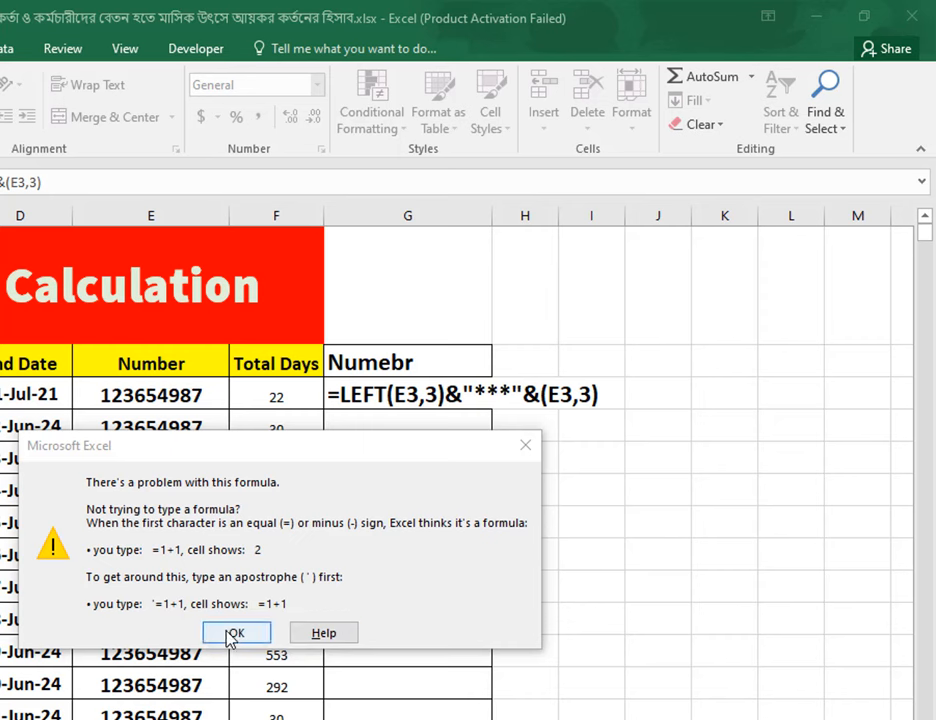
- Correct the G3 formula to =LEFT(E3,3)&"***"&RIGHT(E3,3) by inserting the RIGHT function, and enter it
{"action": "left_click", "coordinate": [524, 446]}
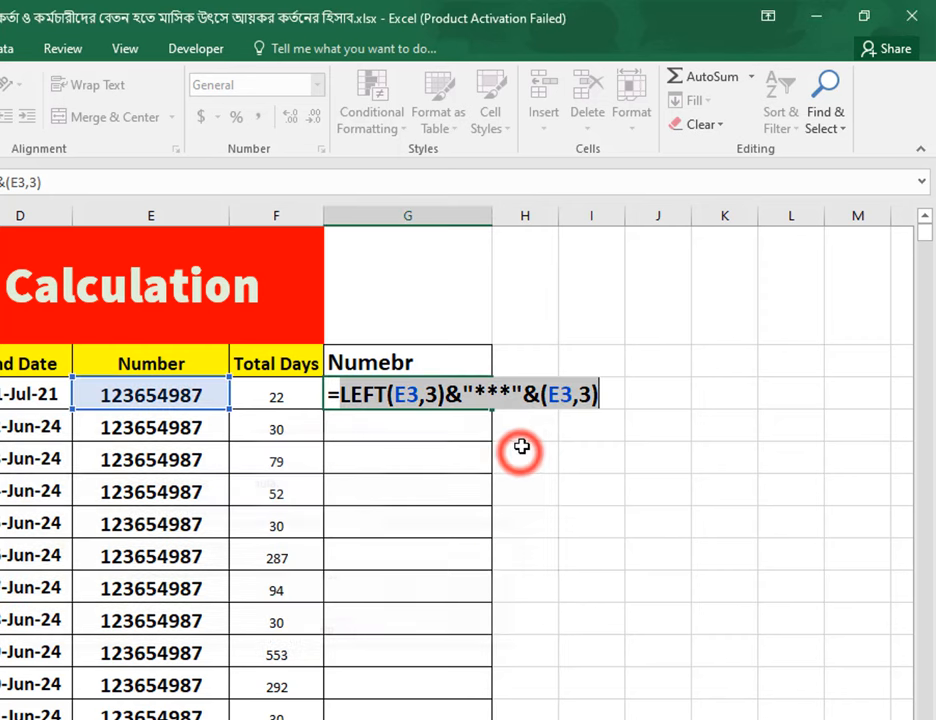
{"action": "left_click", "coordinate": [542, 398]}
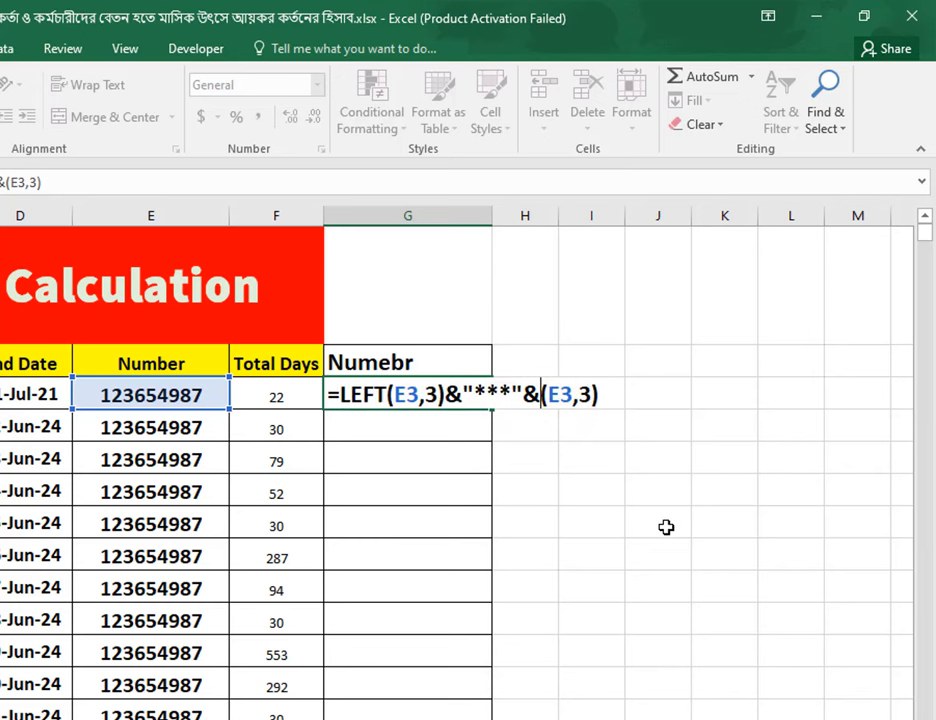
{"action": "type", "text": "right"}
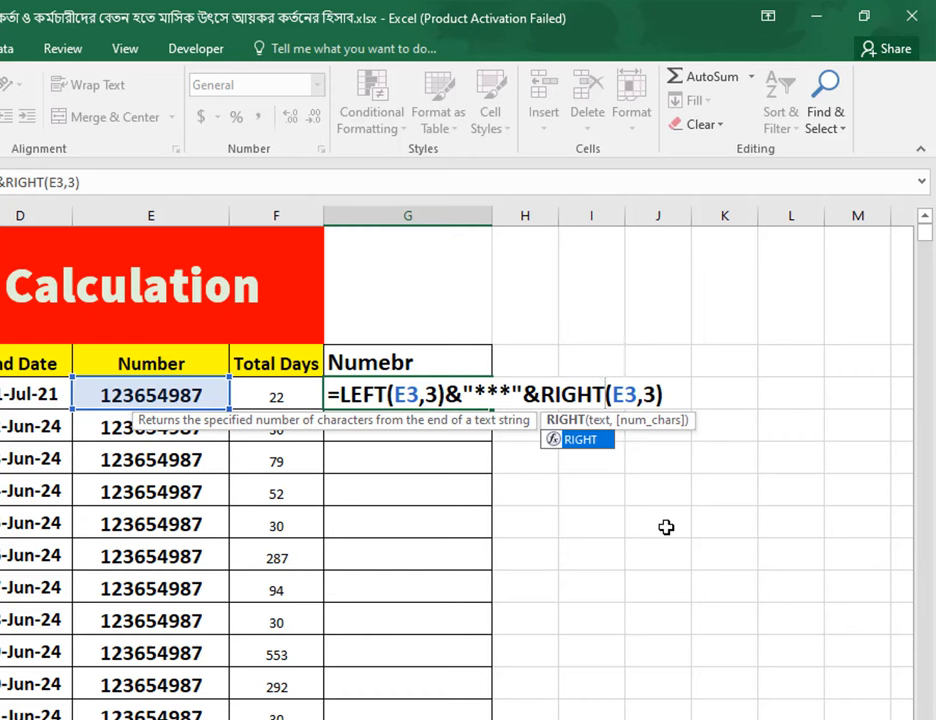
{"action": "left_click", "coordinate": [618, 395]}
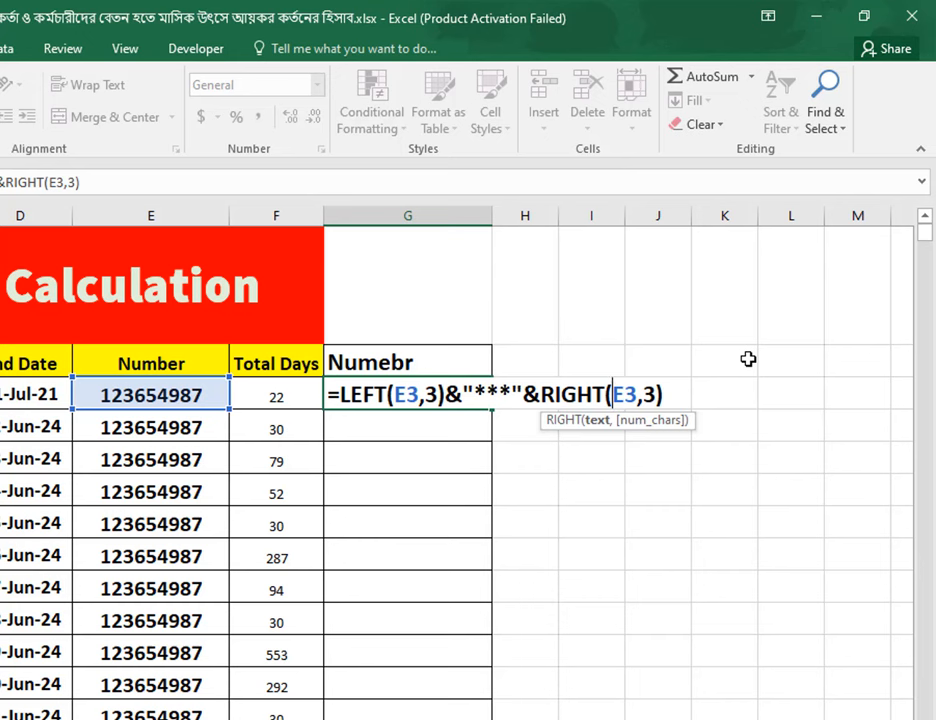
{"action": "key", "text": "Return"}
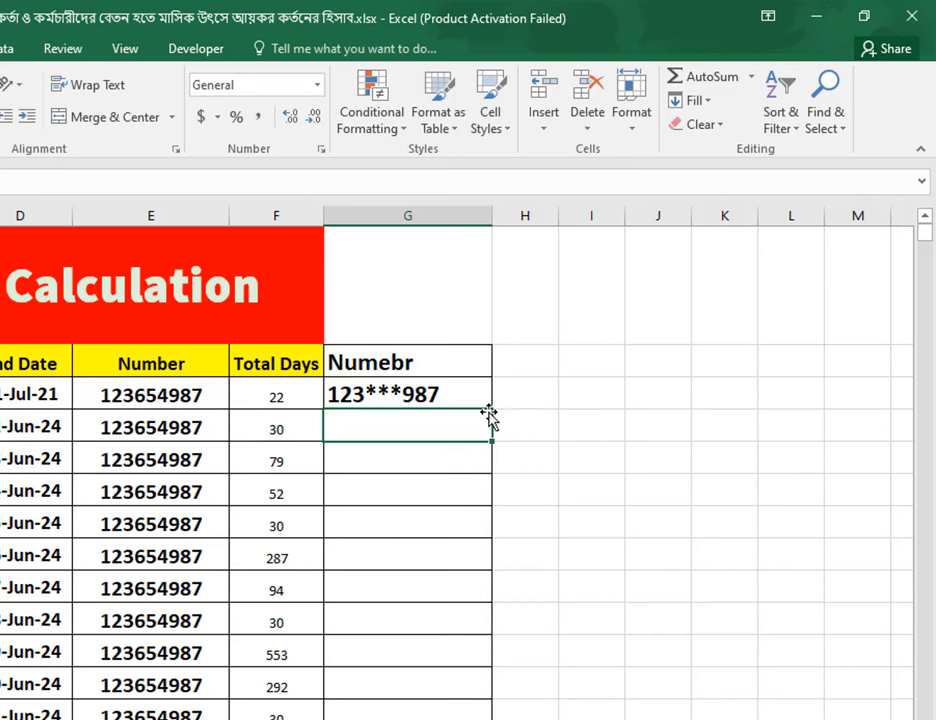
- Fill the masking formula from G3 down through G19
{"action": "left_click", "coordinate": [416, 395]}
{"action": "left_click_drag", "start_coordinate": [491, 409], "coordinate": [491, 600]}
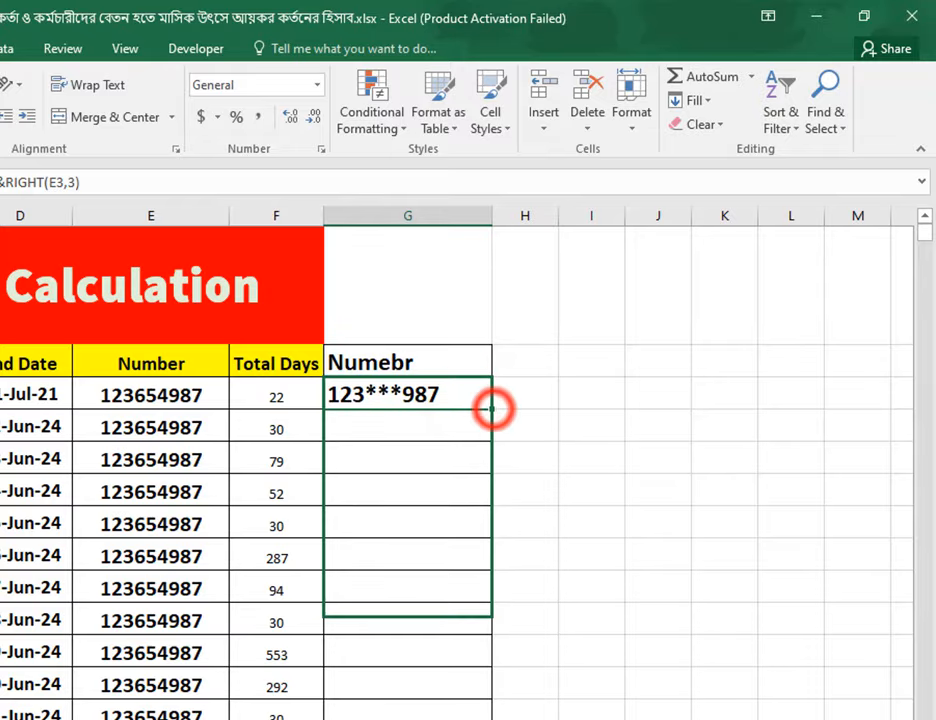
{"action": "double_click", "coordinate": [491, 409]}
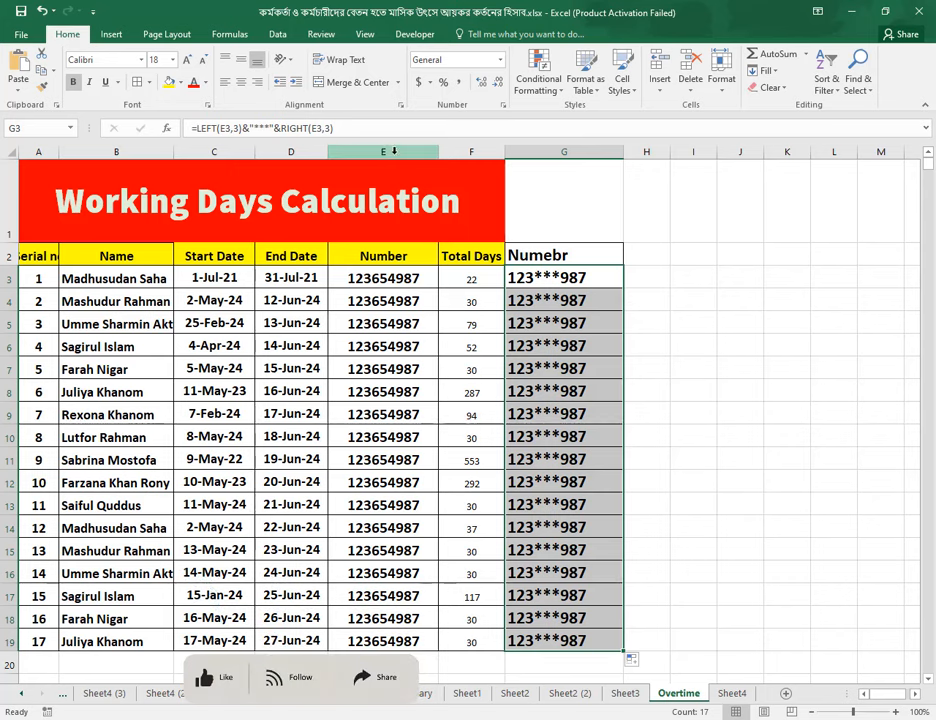
- Hide column E, which holds the original unmasked numbers
{"action": "left_click", "coordinate": [396, 152]}
{"action": "right_click", "coordinate": [397, 150]}
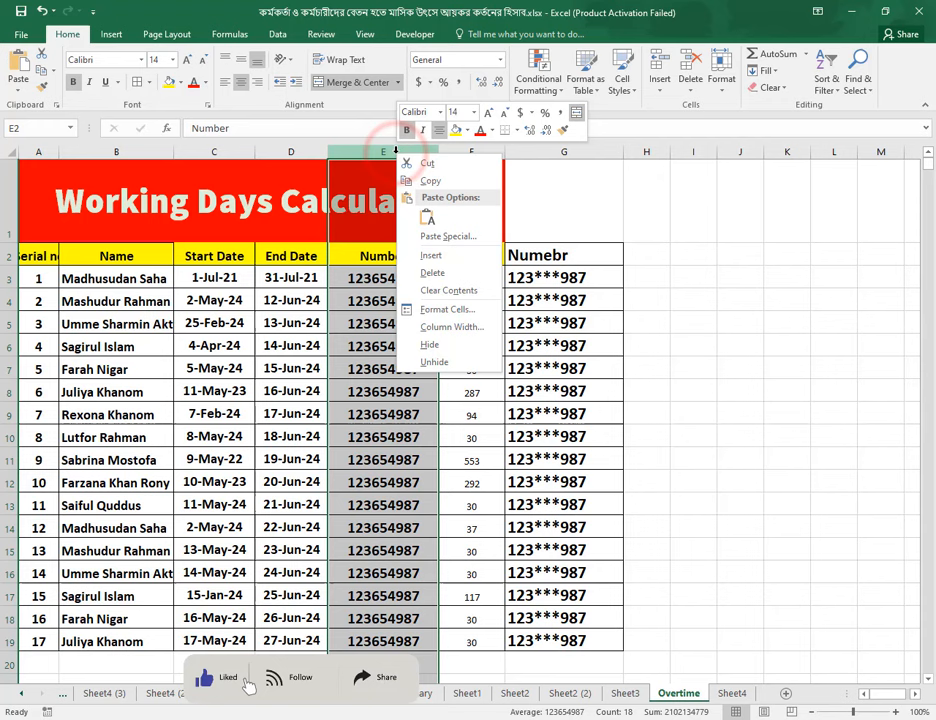
{"action": "left_click", "coordinate": [455, 347]}
{"action": "left_click", "coordinate": [564, 360]}
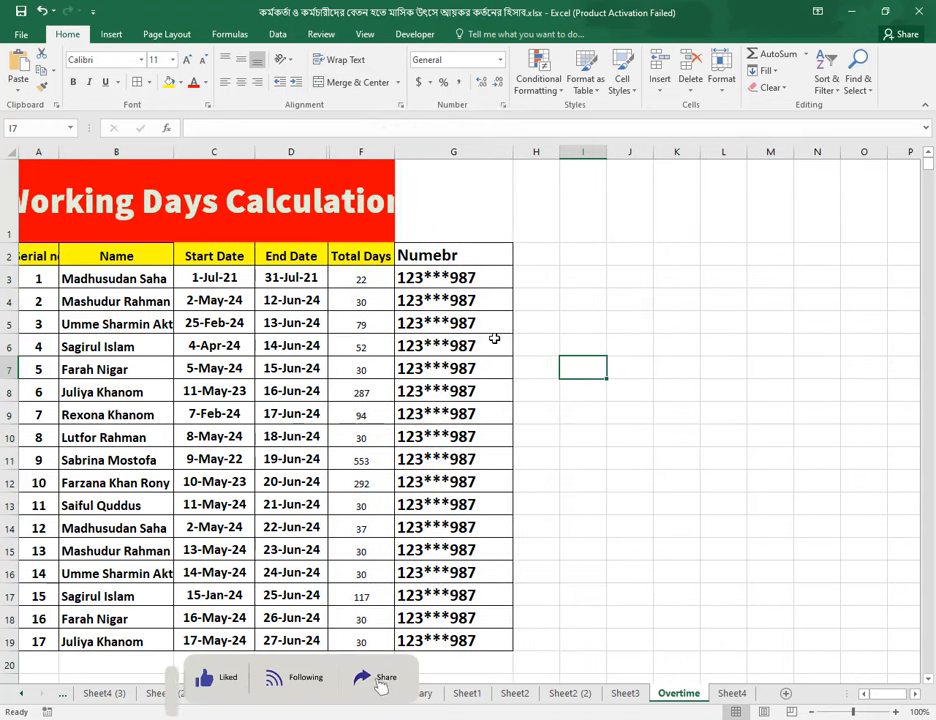
- Replace the *** mask in the G3 formula with ### and fill the changed formula down through G19
{"action": "double_click", "coordinate": [450, 278]}
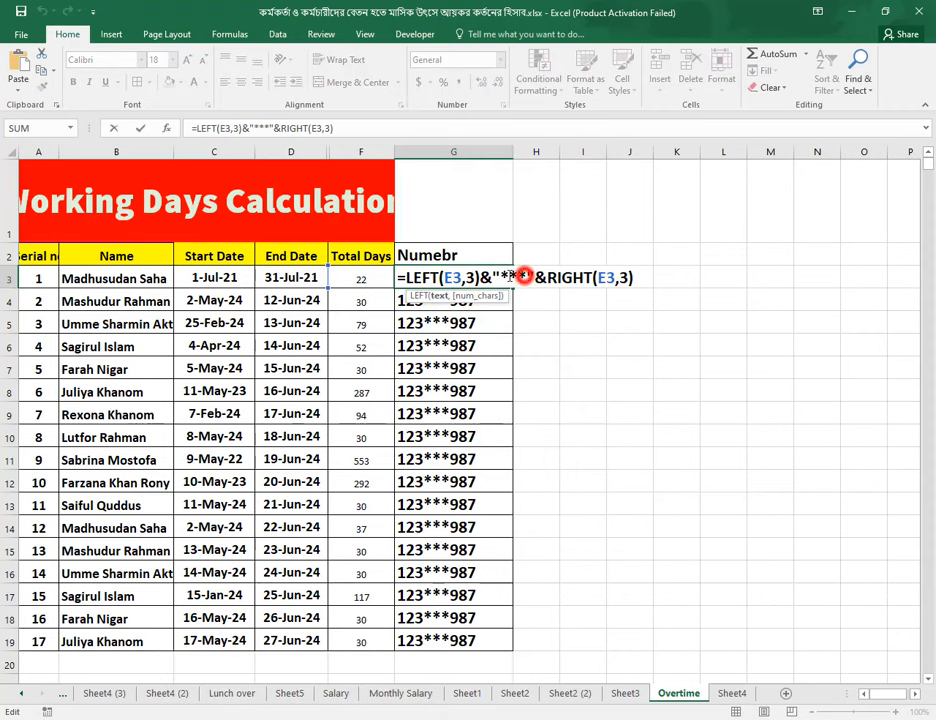
{"action": "left_click_drag", "start_coordinate": [499, 277], "coordinate": [524, 277]}
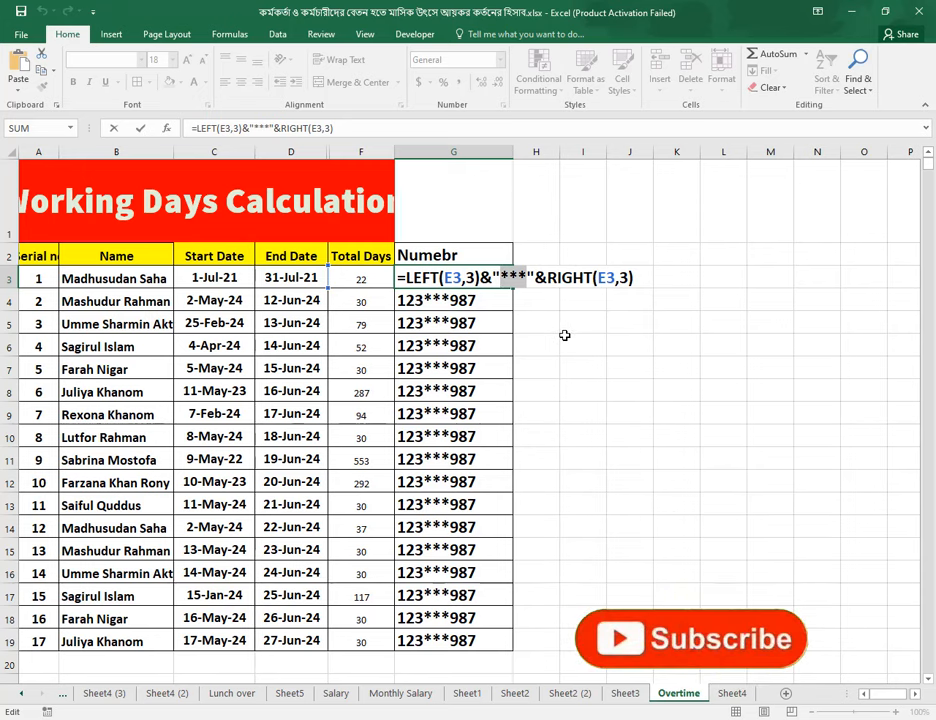
{"action": "type", "text": "###"}
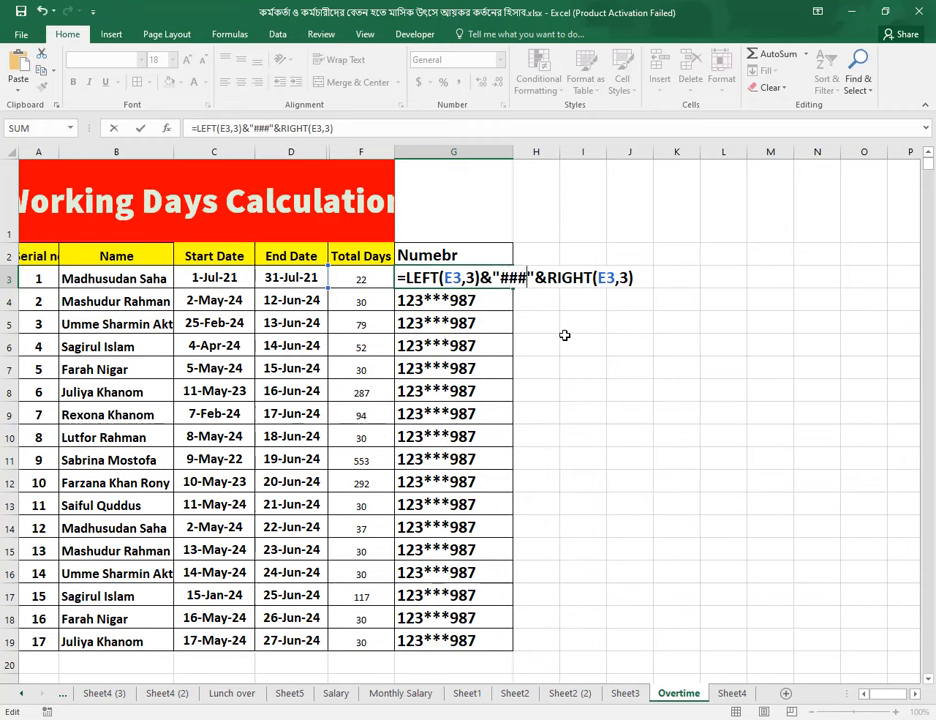
{"action": "key", "text": "Return"}
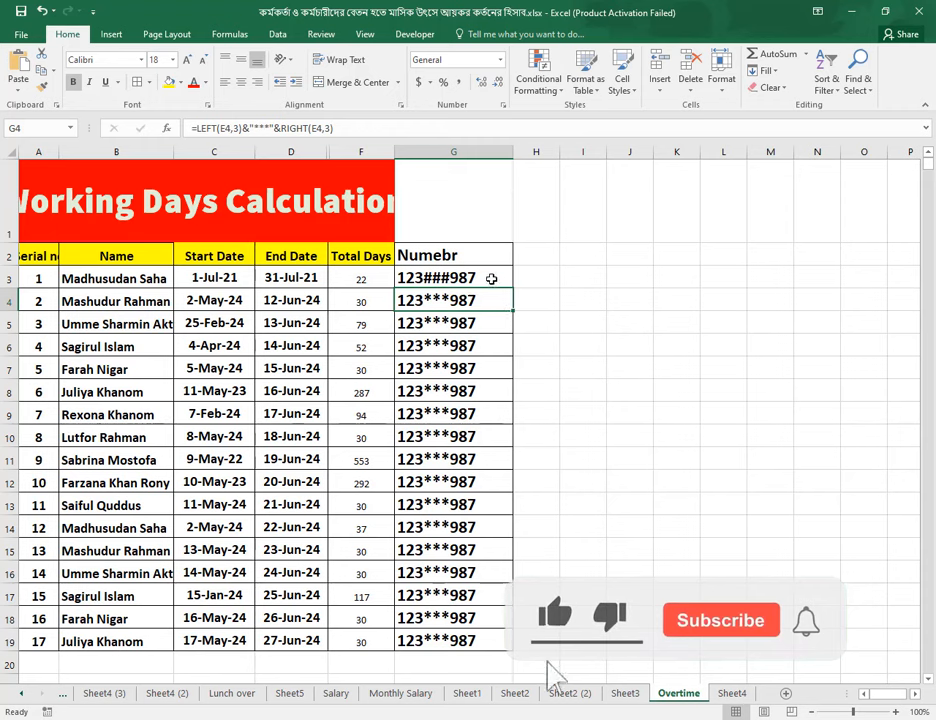
{"action": "left_click", "coordinate": [491, 279]}
{"action": "left_click_drag", "start_coordinate": [515, 290], "coordinate": [522, 641]}
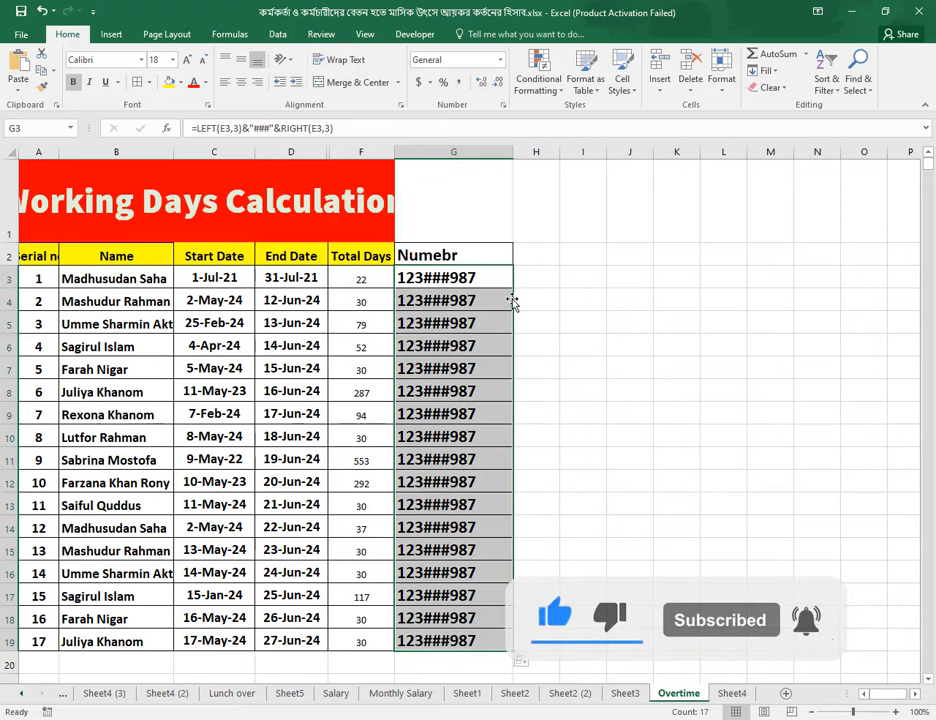
- Replace the ### mask in the G3 formula with HHH and enter the formula
{"action": "double_click", "coordinate": [440, 281]}
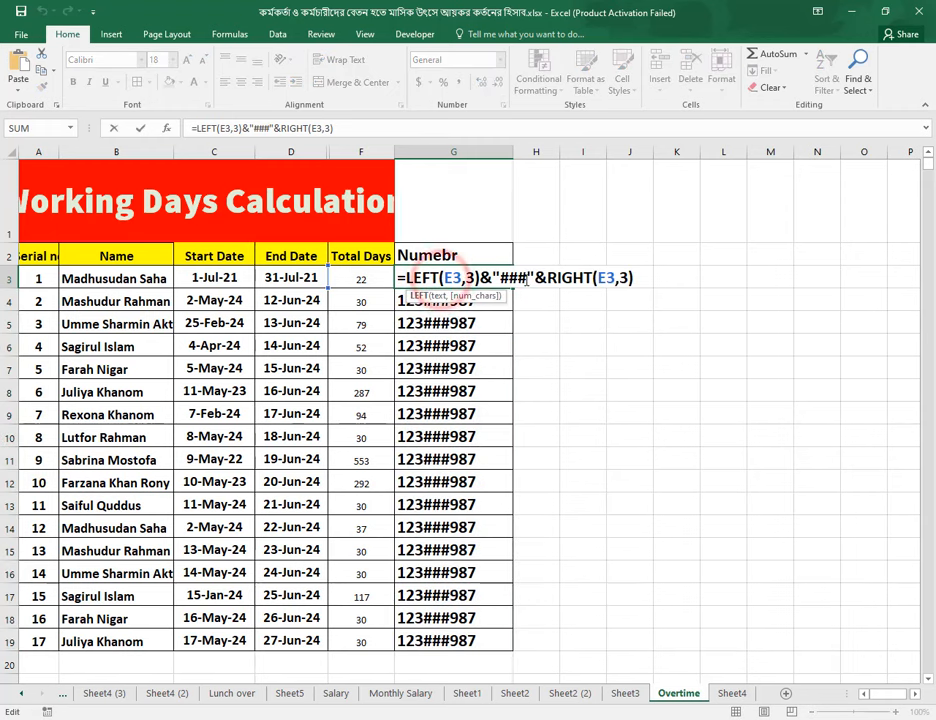
{"action": "left_click_drag", "start_coordinate": [527, 281], "coordinate": [502, 281]}
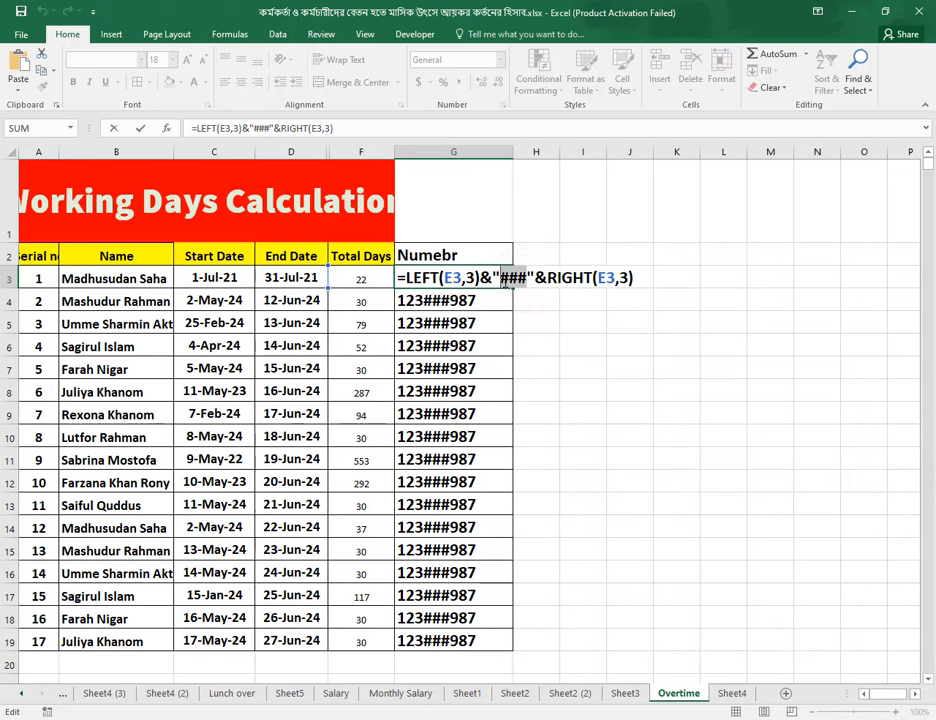
{"action": "type", "text": "HHH"}
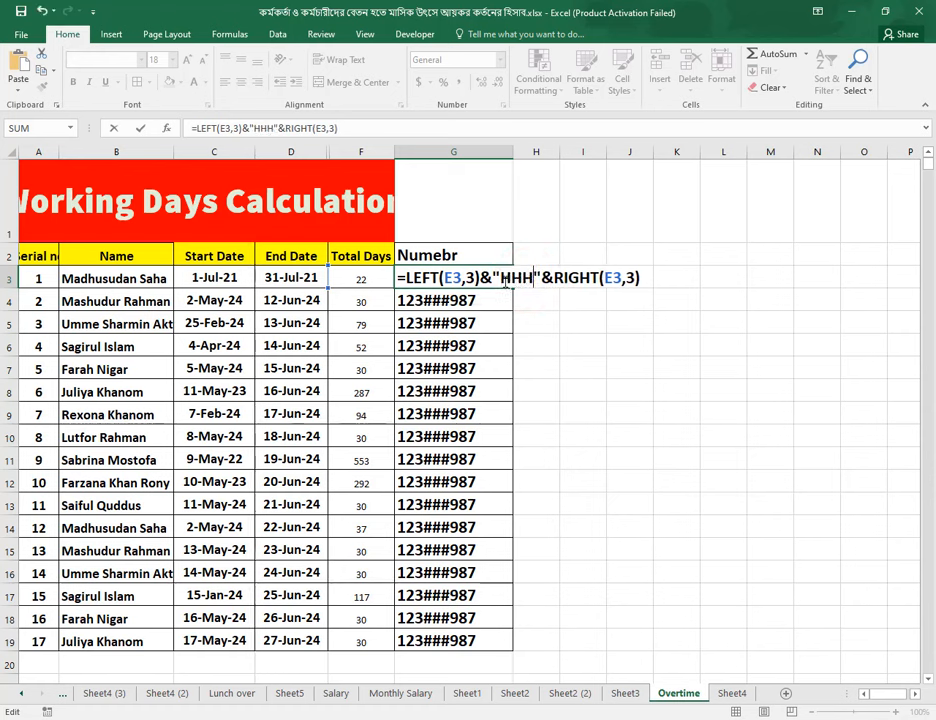
{"action": "key", "text": "Return"}
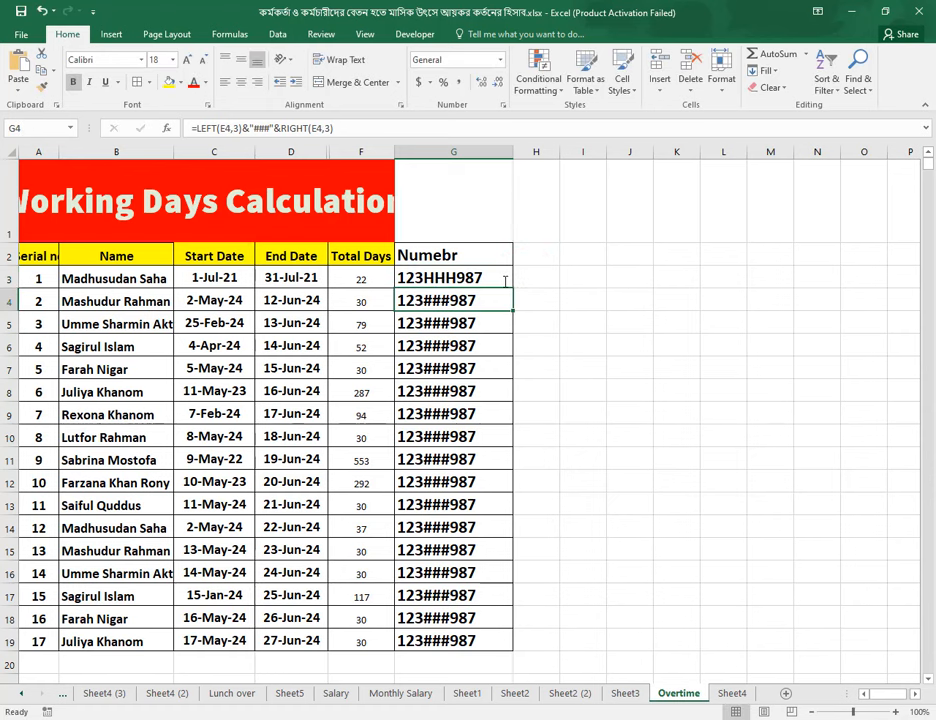
- Set the mask text in the G3 formula to *** and fill the formula down through G19
{"action": "left_click", "coordinate": [453, 278]}
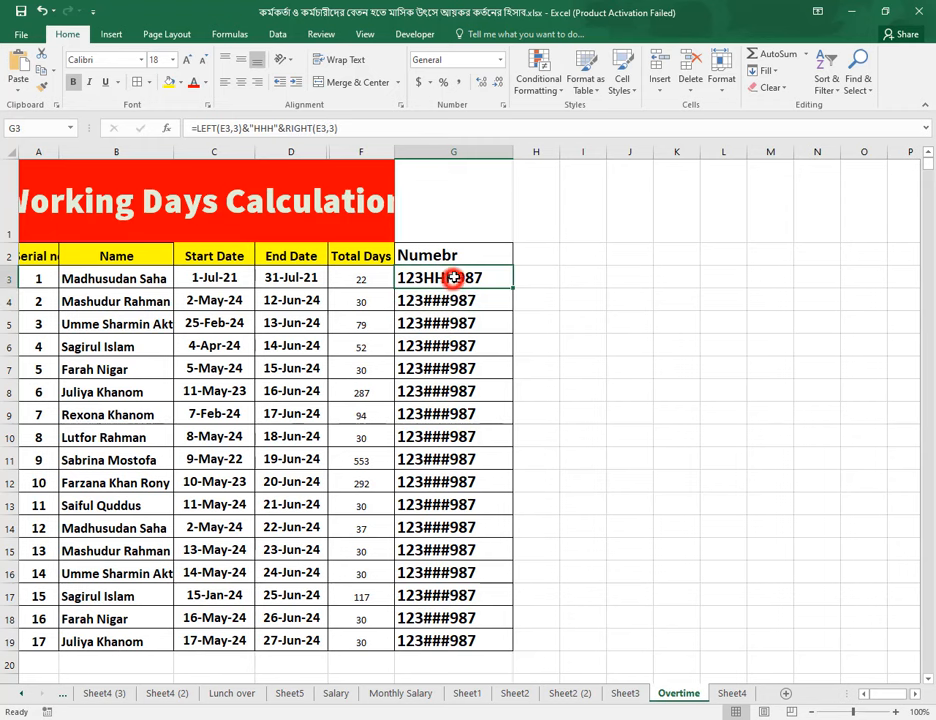
{"action": "double_click", "coordinate": [453, 278]}
{"action": "double_click", "coordinate": [513, 278]}
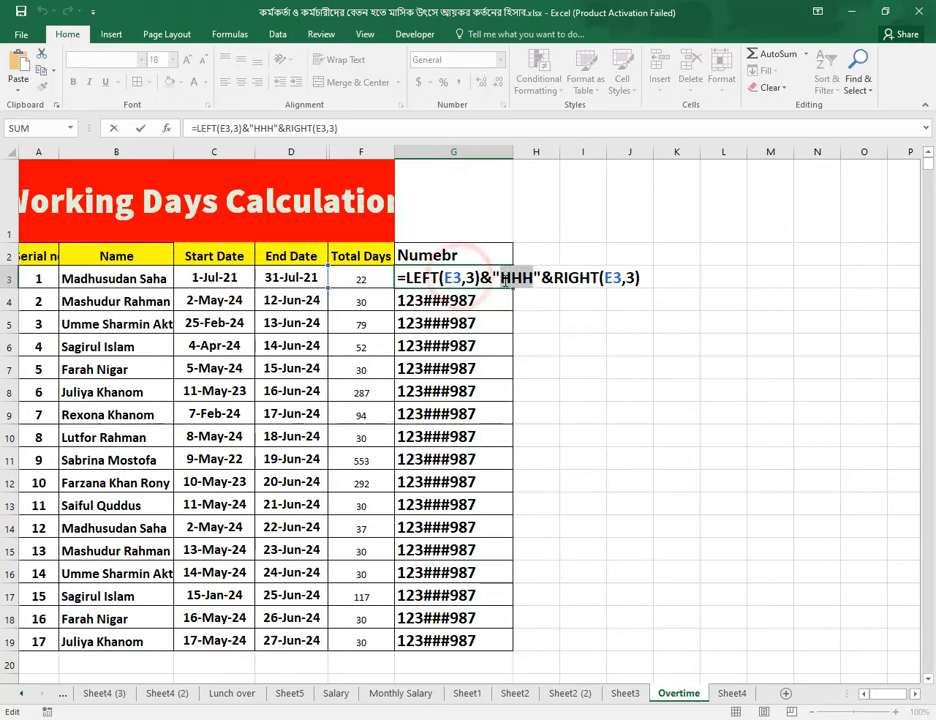
{"action": "type", "text": "***"}
{"action": "key", "text": "Return"}
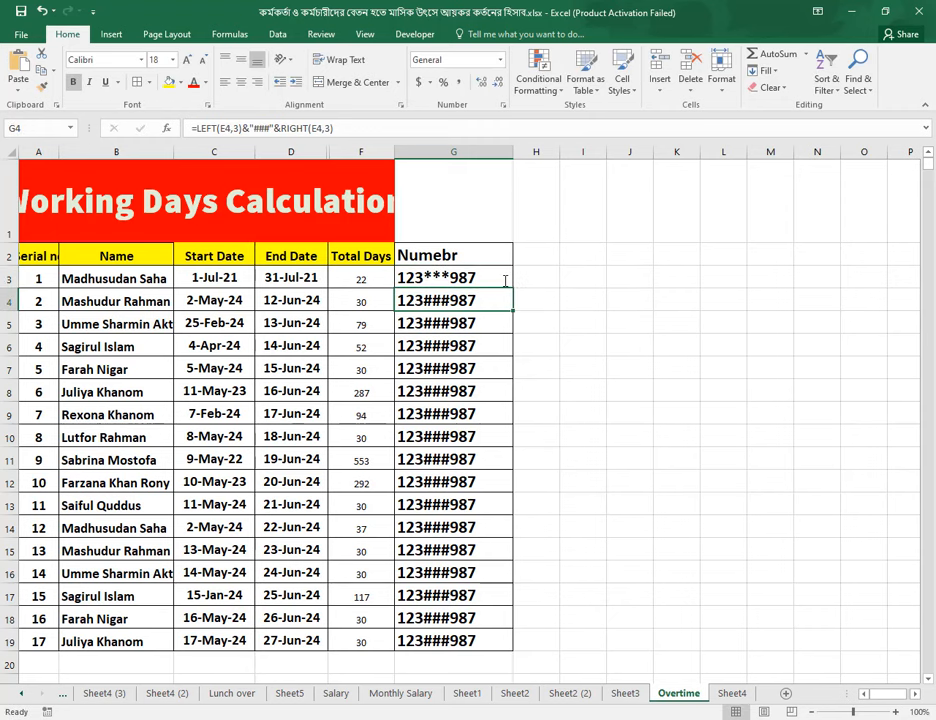
{"action": "left_click", "coordinate": [505, 280]}
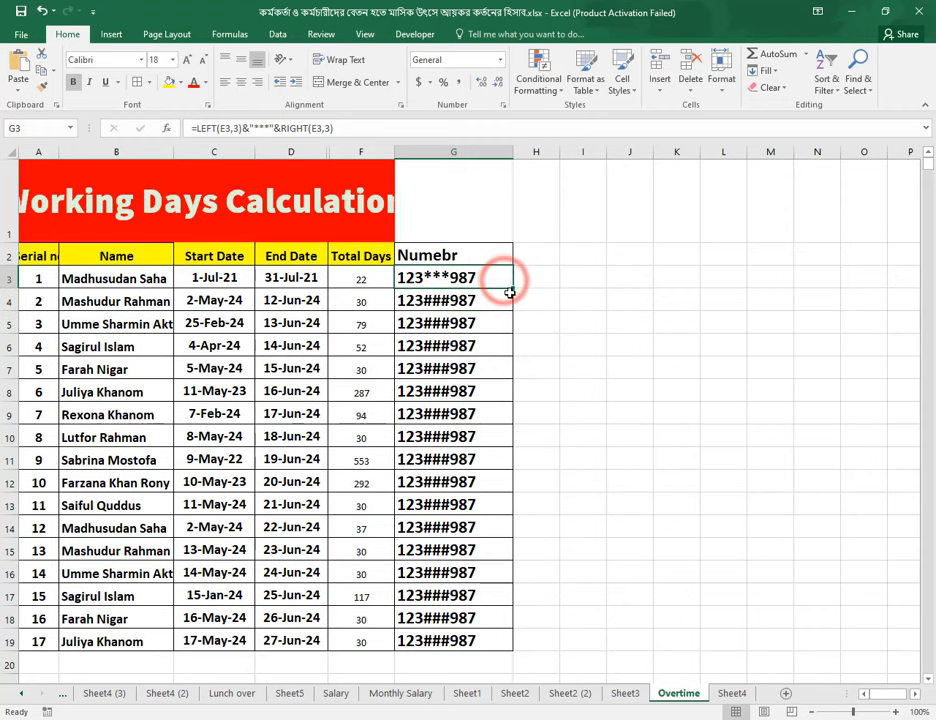
{"action": "left_click_drag", "start_coordinate": [510, 288], "coordinate": [535, 649]}
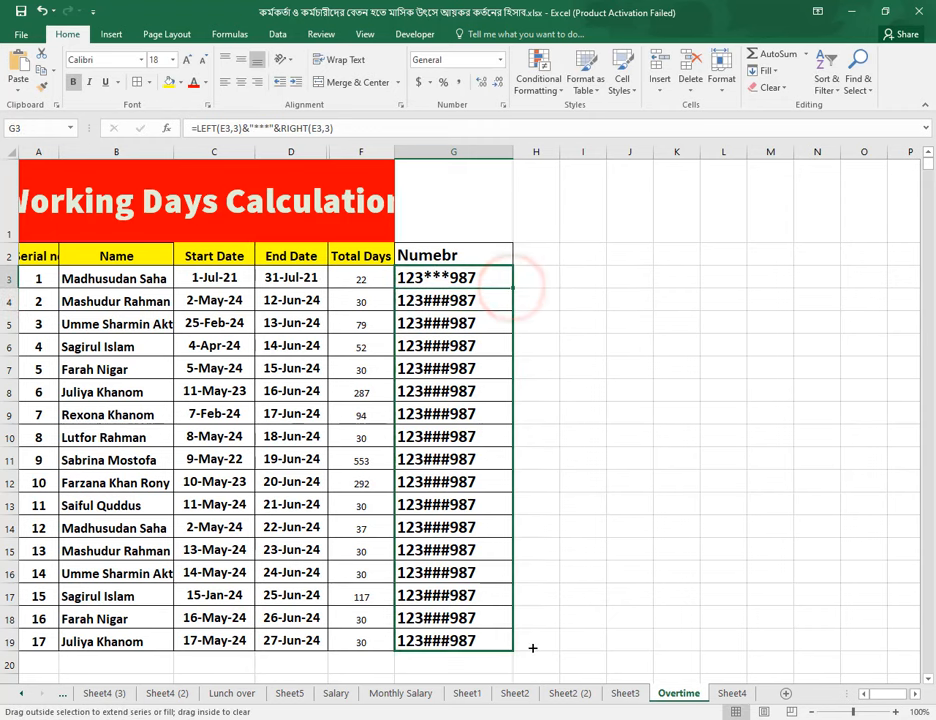